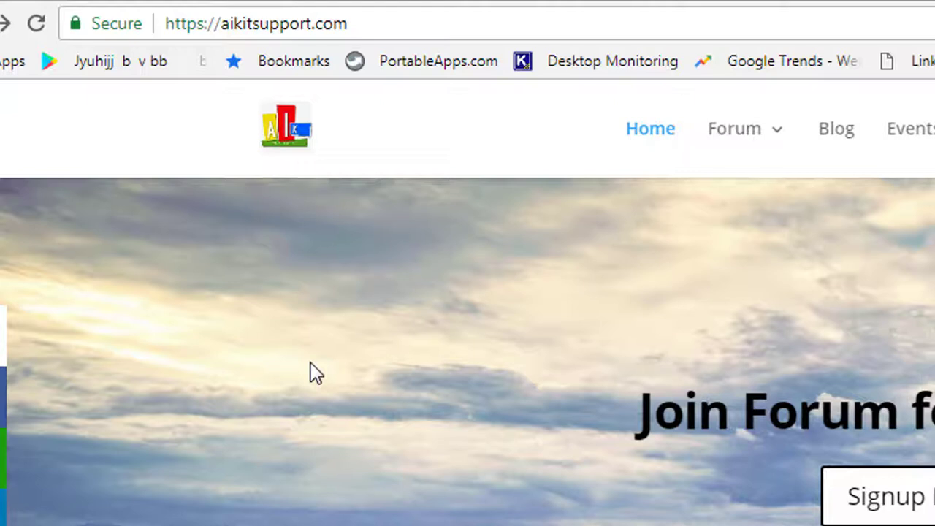
left_click(400, 31)
type("/c")
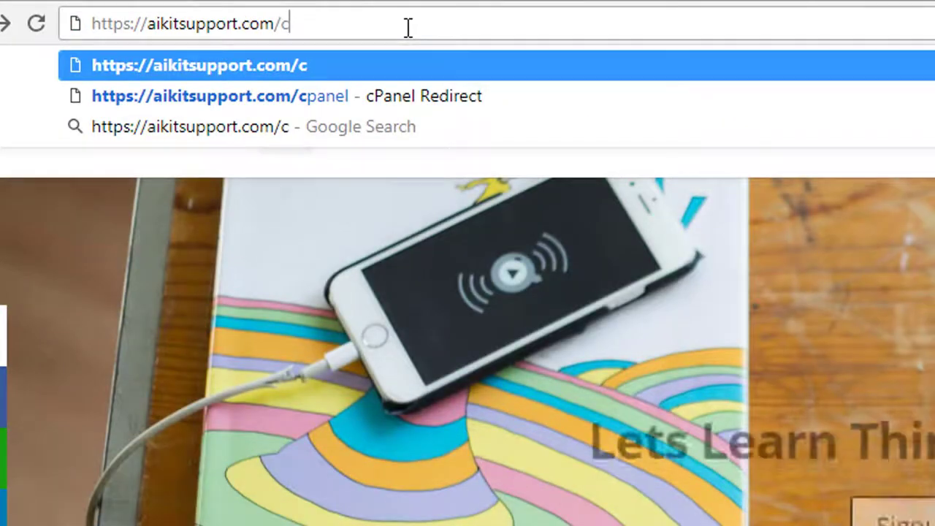
key("Down")
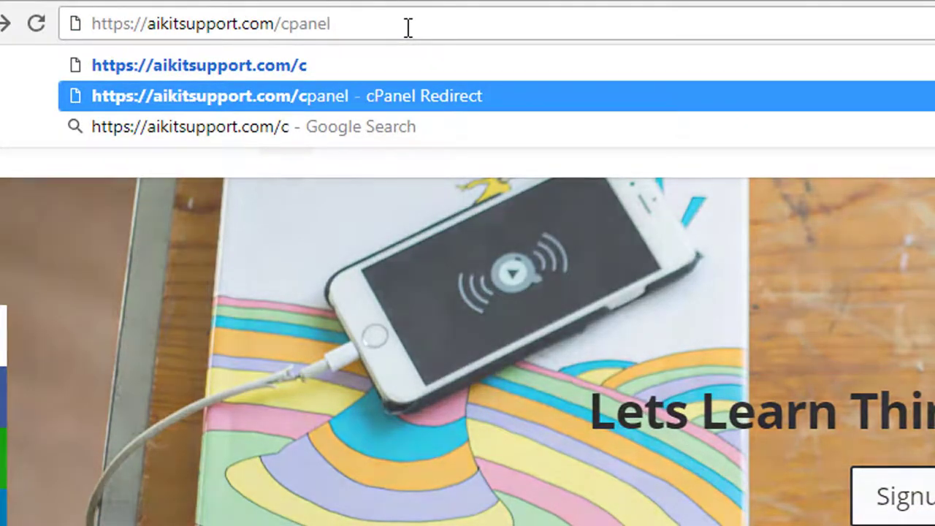
key("Return")
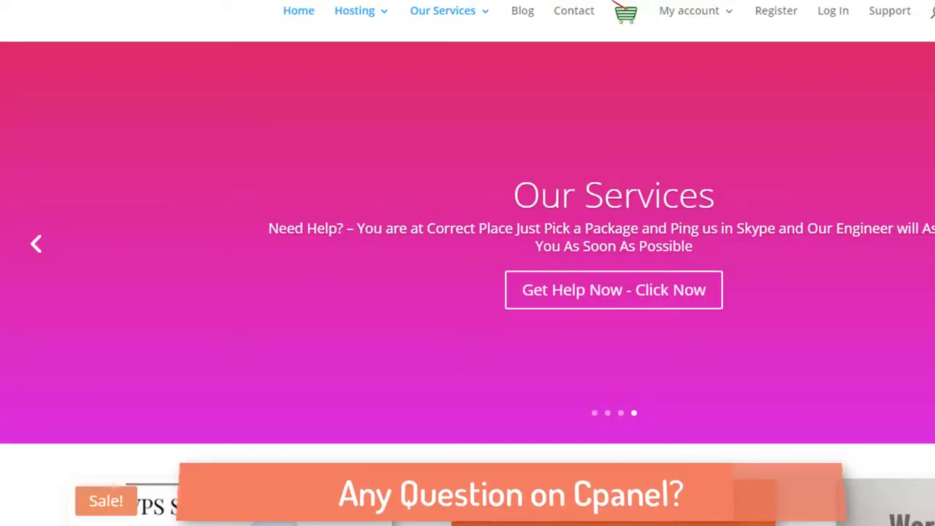
View the Unlimited CPanel Business Hosting product page and dismiss the Windows color scheme prompt
scroll(282, 458, "down", 1)
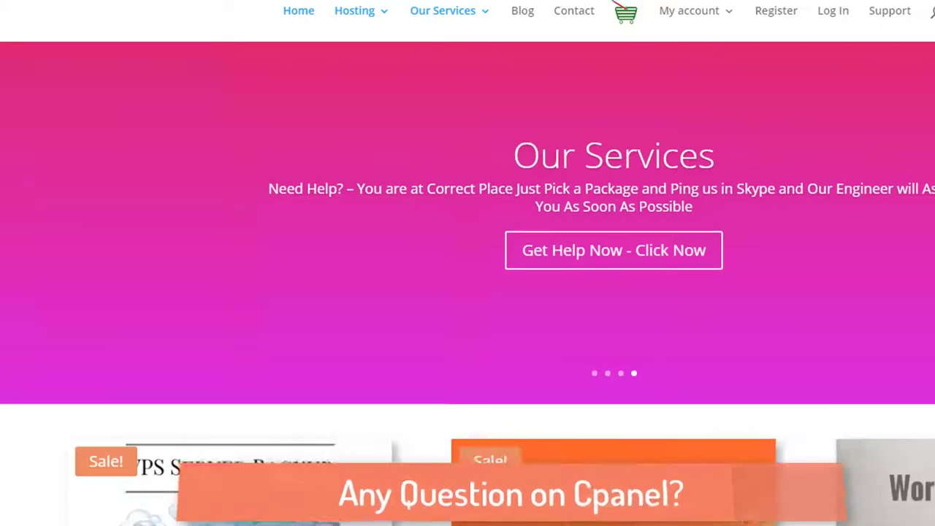
scroll(468, 292, "down", 5)
scroll(467, 293, "up", 1)
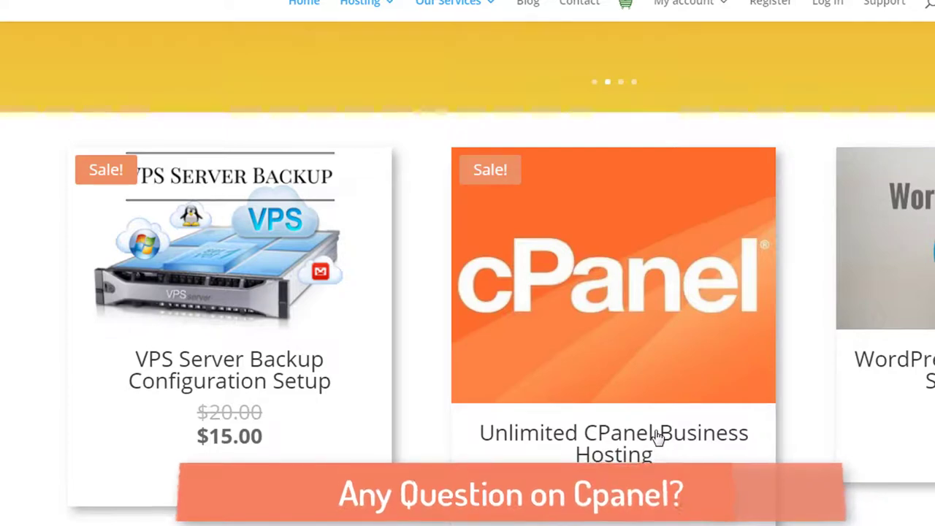
left_click(657, 436)
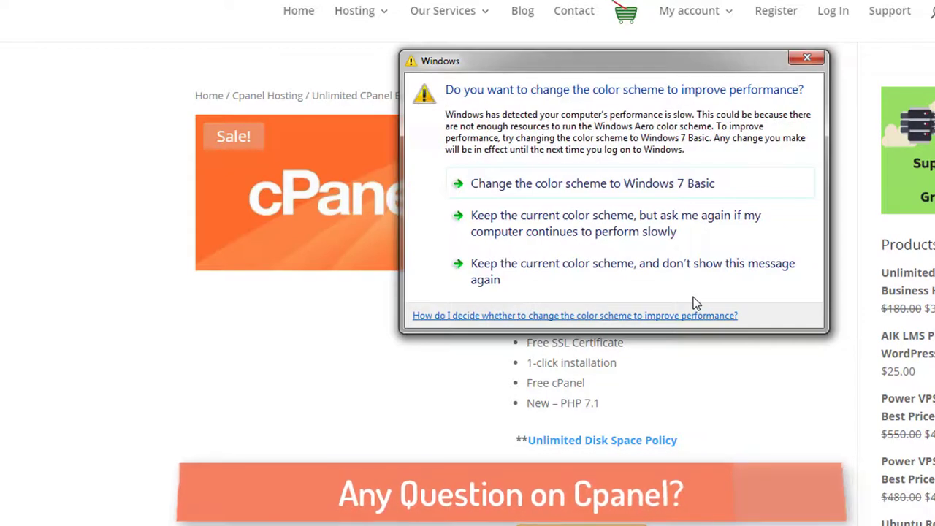
left_click(799, 60)
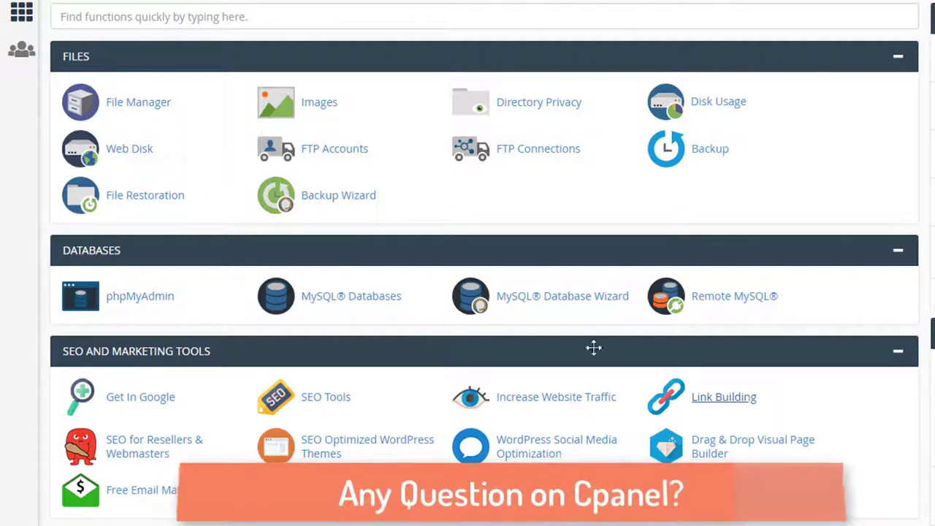
View the FTP Accounts page with its account creation form and return to the cPanel home page
left_click(314, 158)
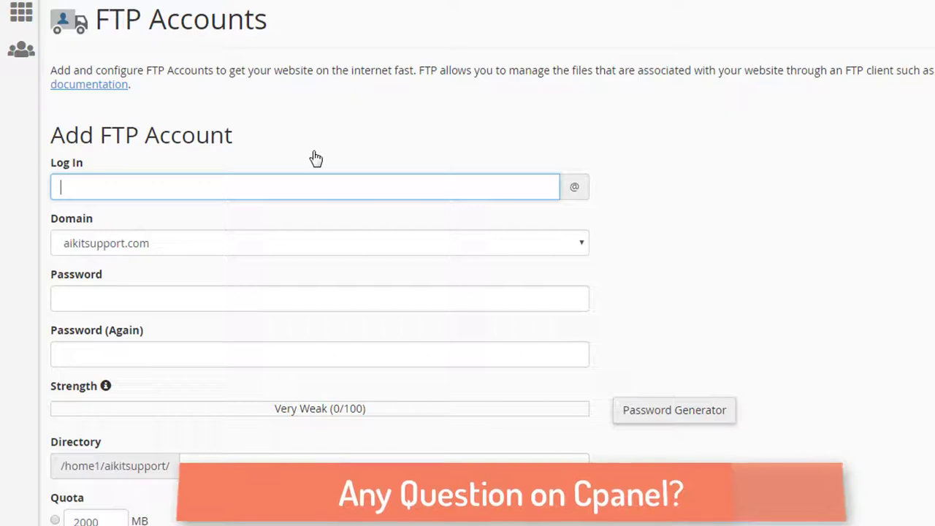
left_click(14, 17)
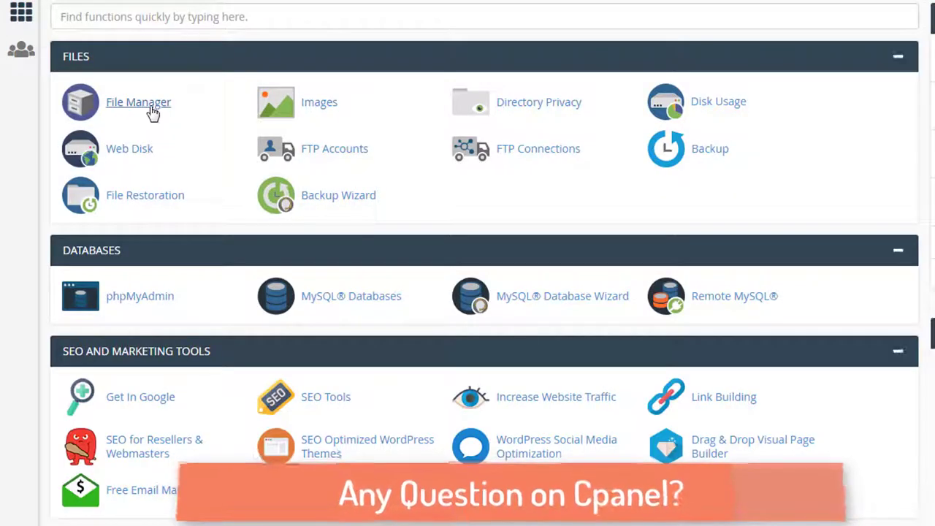
Open the public_html folder in File Manager and bring up its file upload page
left_click(153, 111)
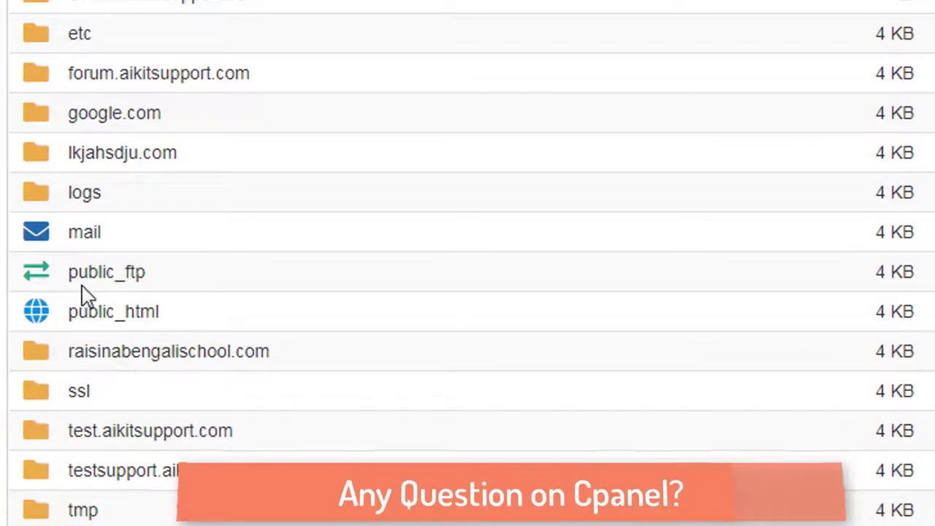
double_click(40, 314)
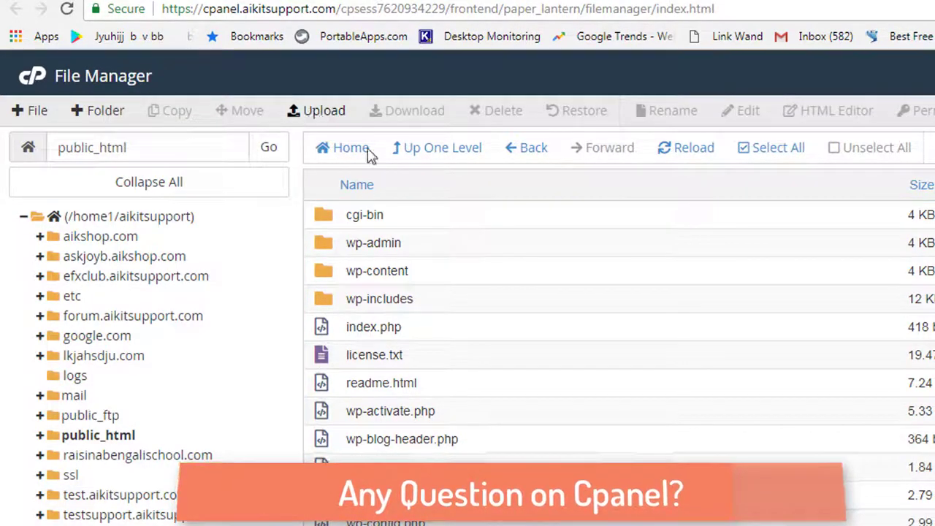
left_click(316, 110)
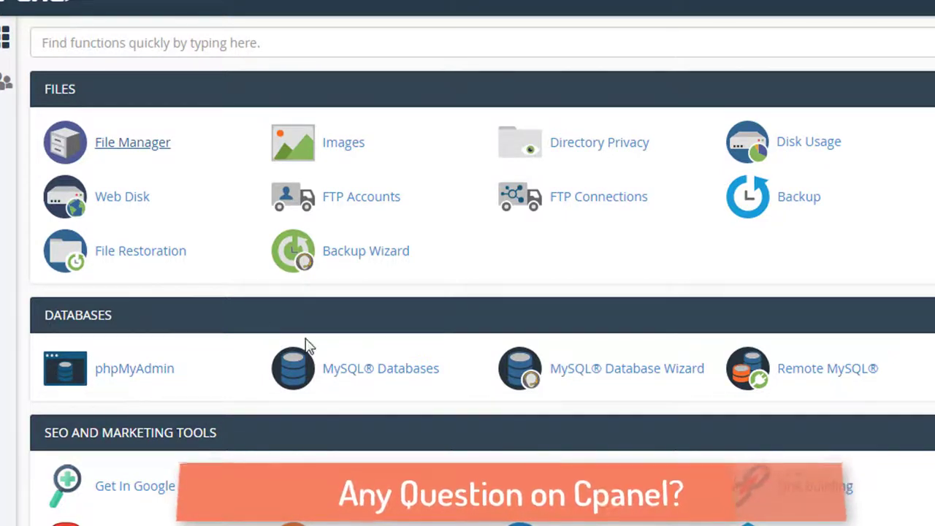
Open the MySQL Databases page, examine the Create New Database form, and return to the cPanel home page
scroll(305, 339, "down", 2)
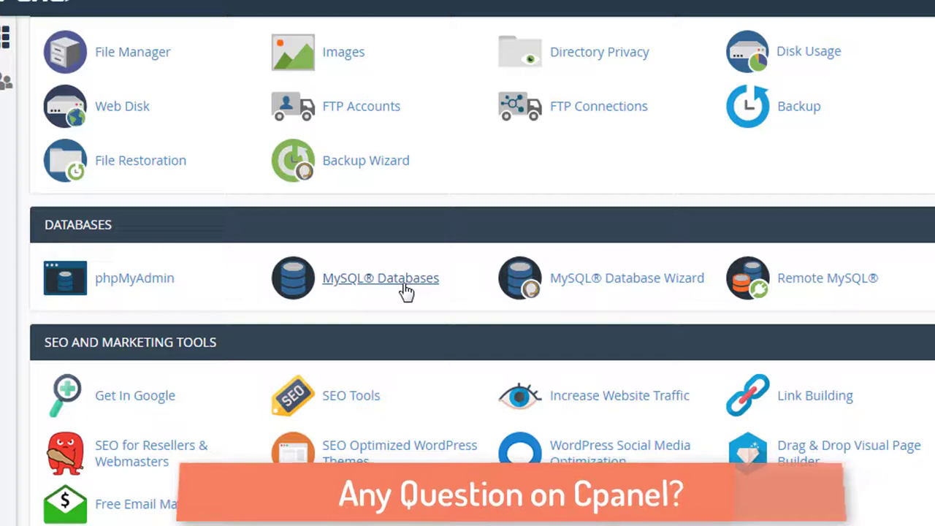
left_click(406, 291)
scroll(346, 300, "down", 3)
scroll(347, 300, "up", 3)
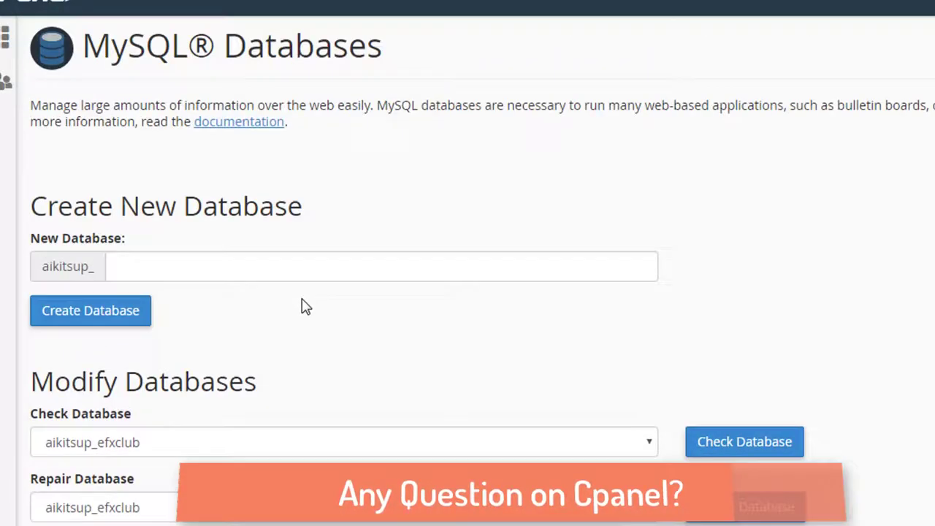
left_click(153, 265)
left_click(922, 198)
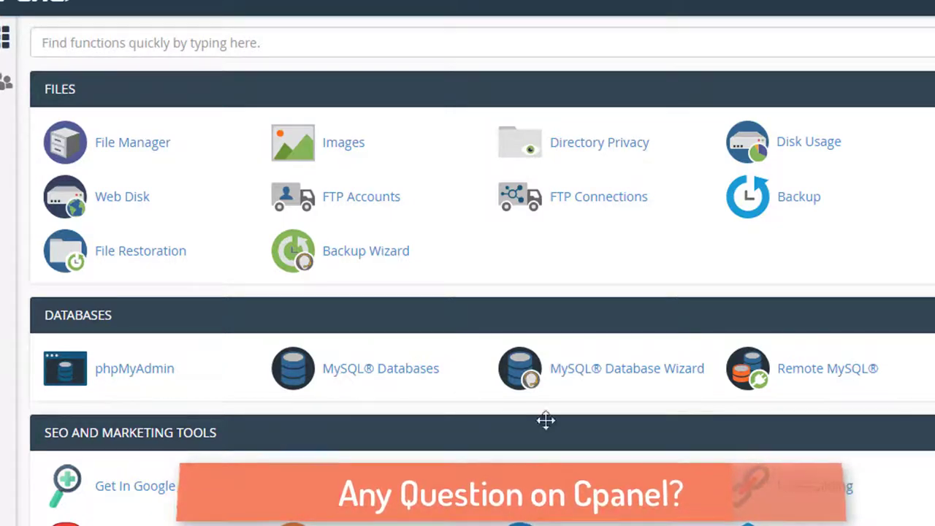
Look over the home page sections down to the Softaculous Apps Installer, dismissing the Windows color scheme prompt
scroll(547, 424, "down", 15)
scroll(612, 404, "down", 10)
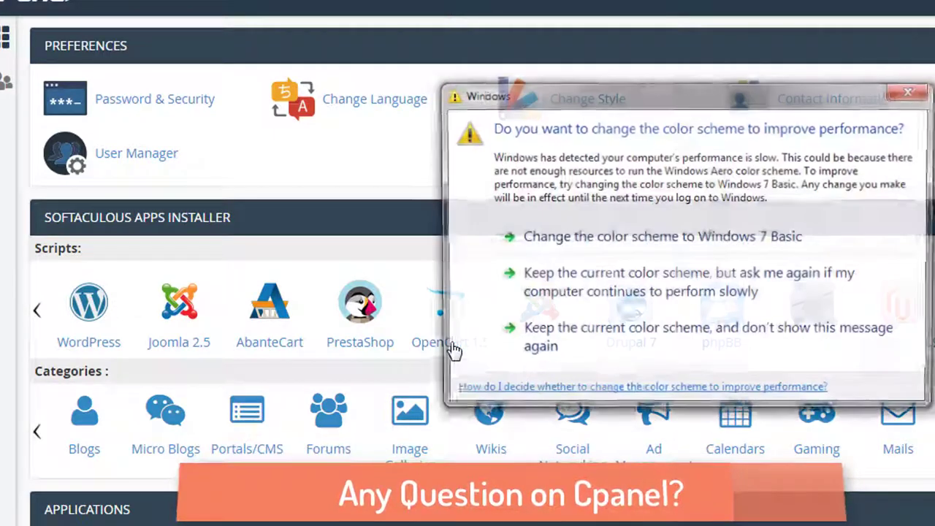
left_click(912, 89)
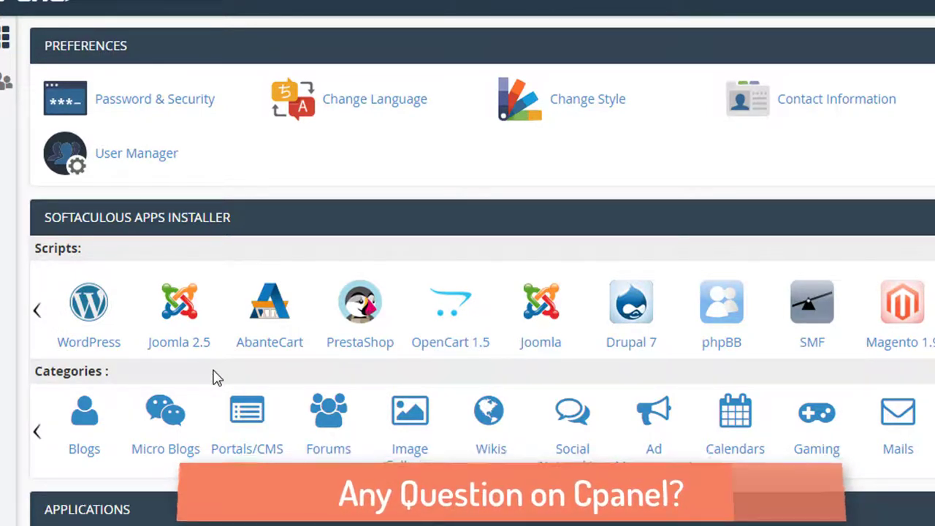
scroll(193, 388, "up", 20)
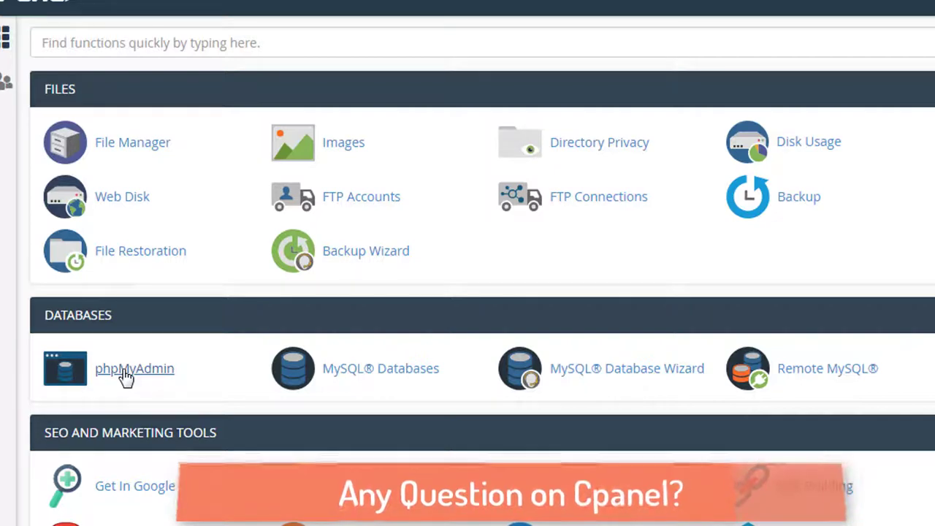
View the Addon Domains page with its domain creation form and return to the cPanel home page
scroll(125, 375, "down", 4)
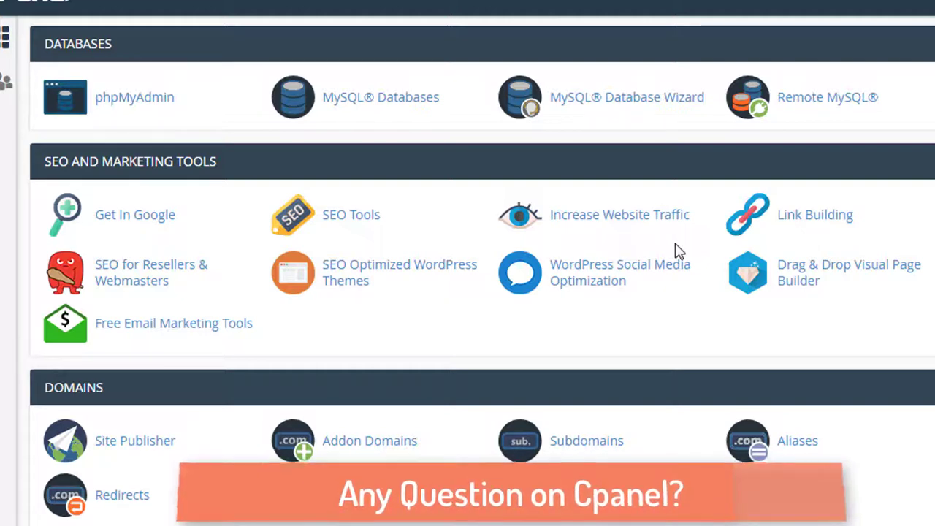
scroll(678, 250, "down", 3)
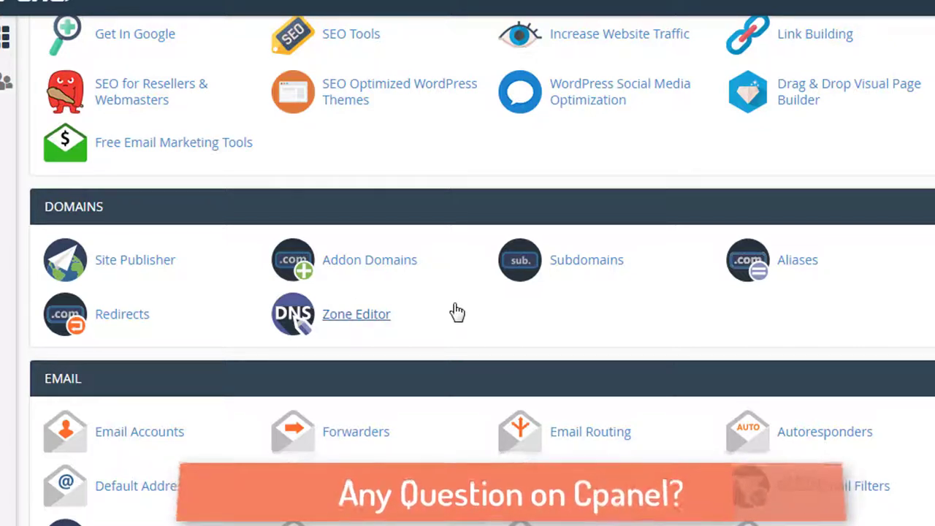
left_click(365, 267)
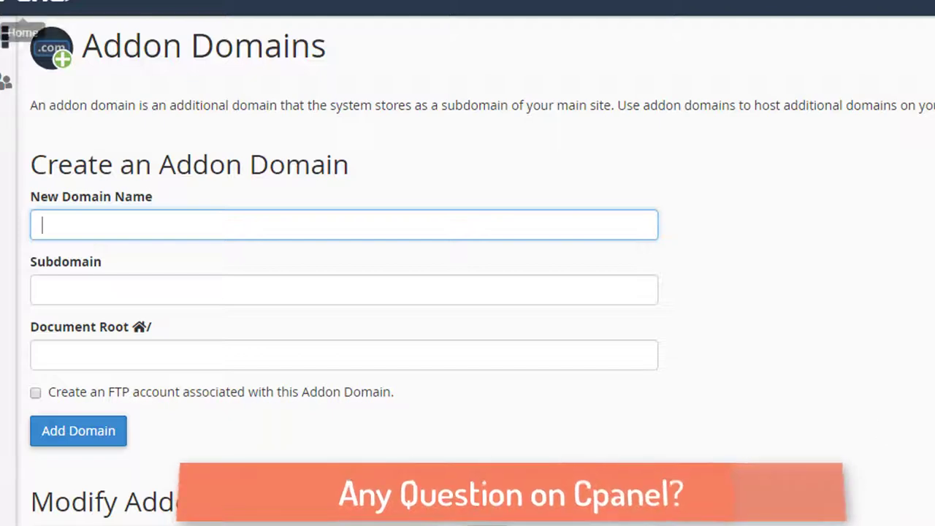
left_click(4, 38)
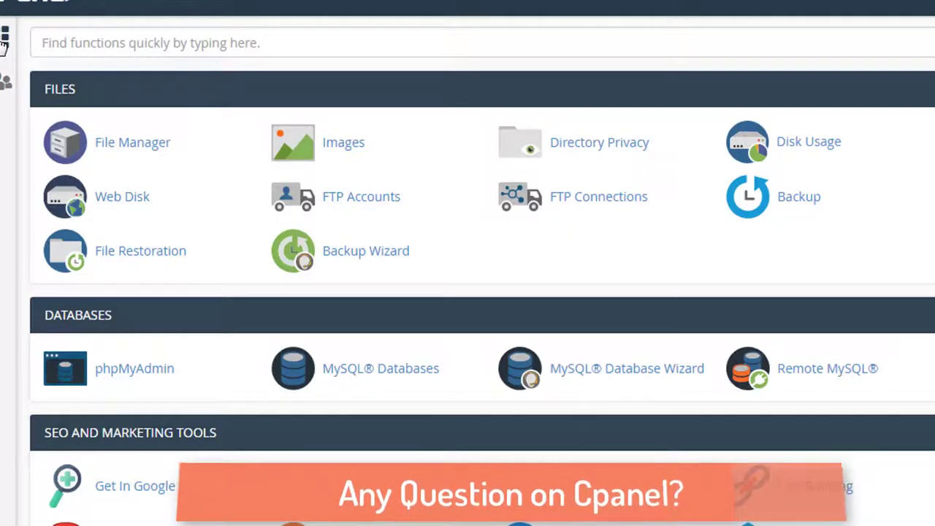
Examine the Domains section and view the Subdomains page
scroll(150, 129, "down", 5)
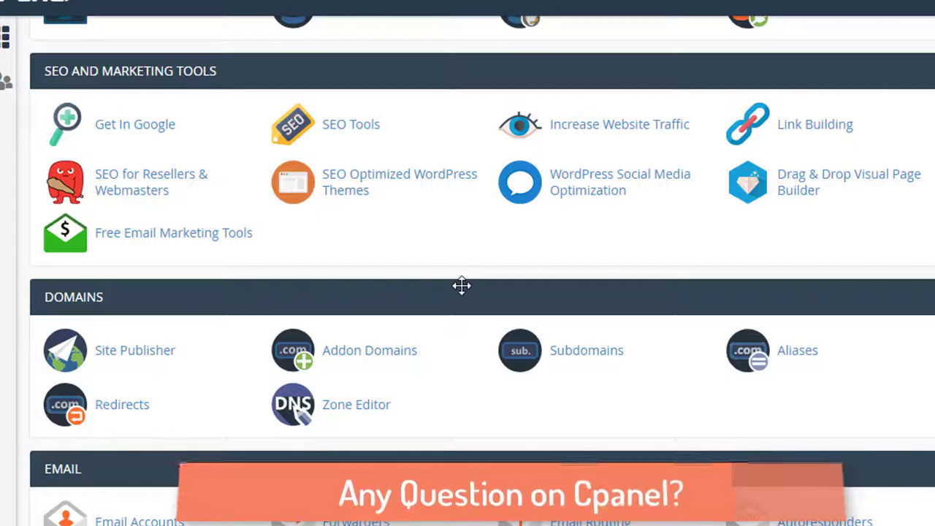
scroll(461, 284, "down", 3)
scroll(463, 292, "up", 2)
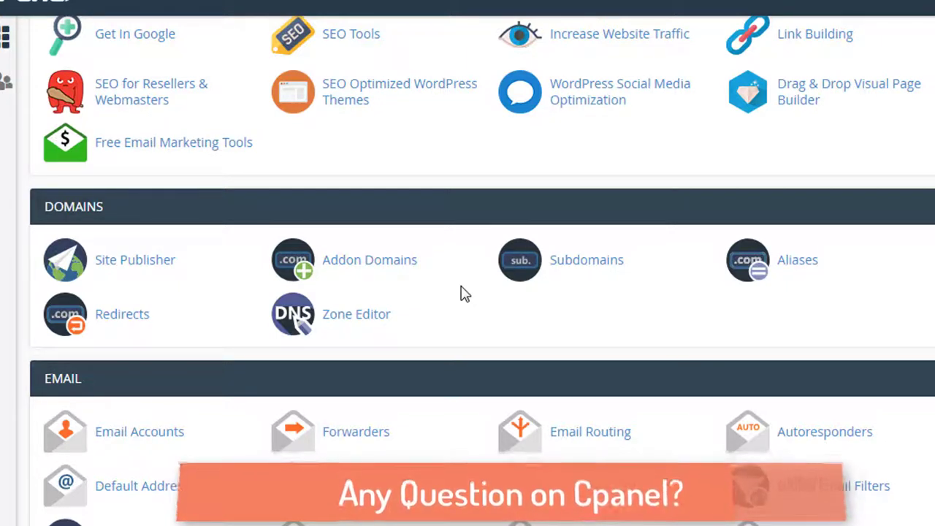
left_click(574, 264)
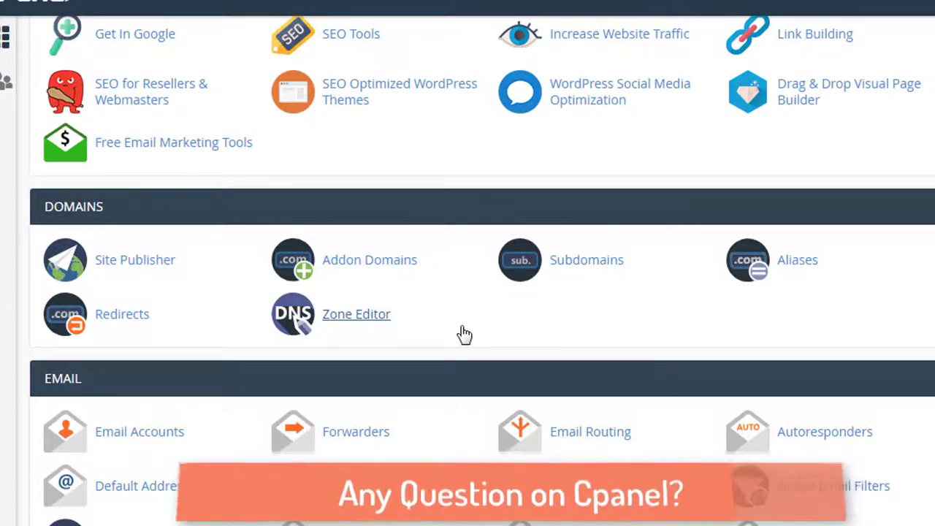
Look over the Softaculous scripts and the Email tools, dismissing the Windows color scheme prompt
scroll(490, 376, "down", 20)
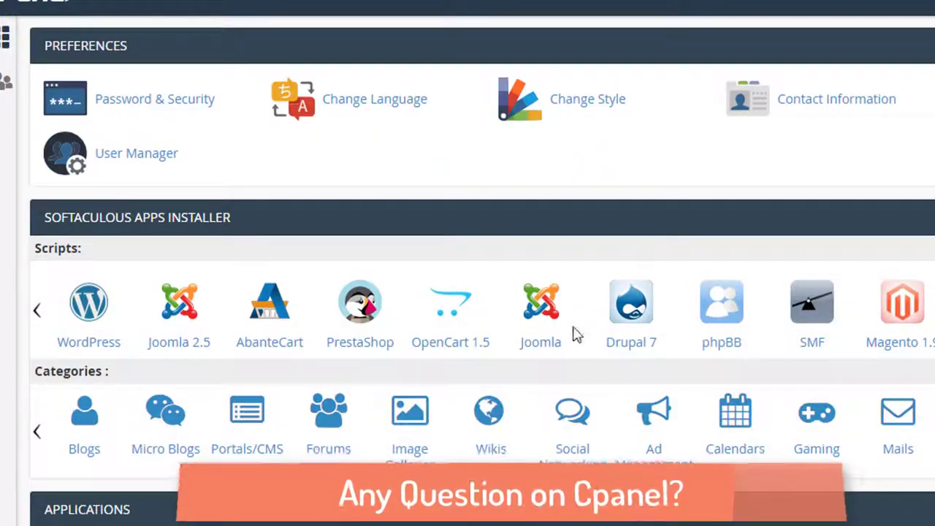
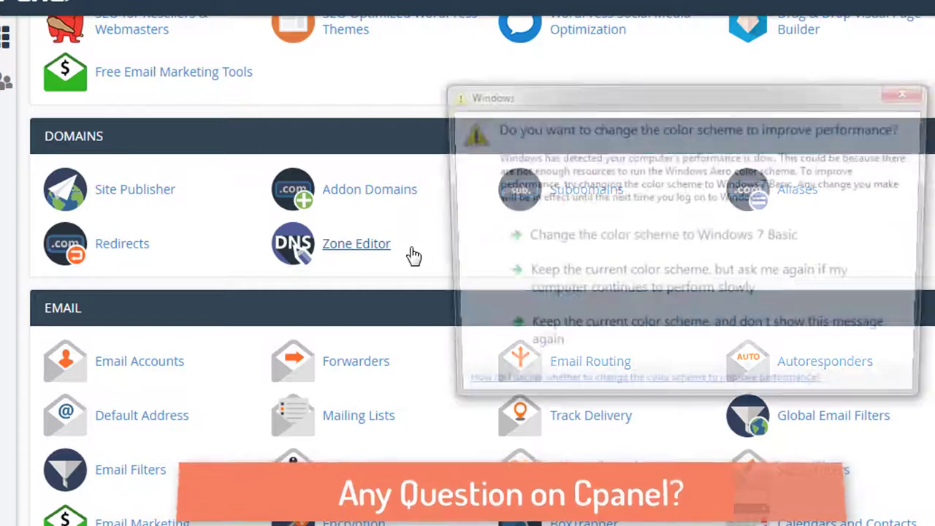
left_click(912, 91)
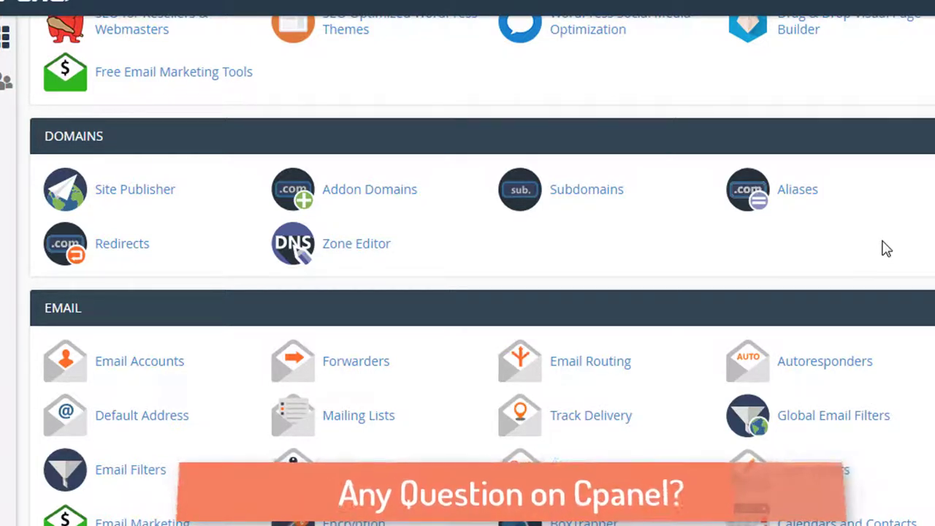
scroll(858, 295, "down", 3)
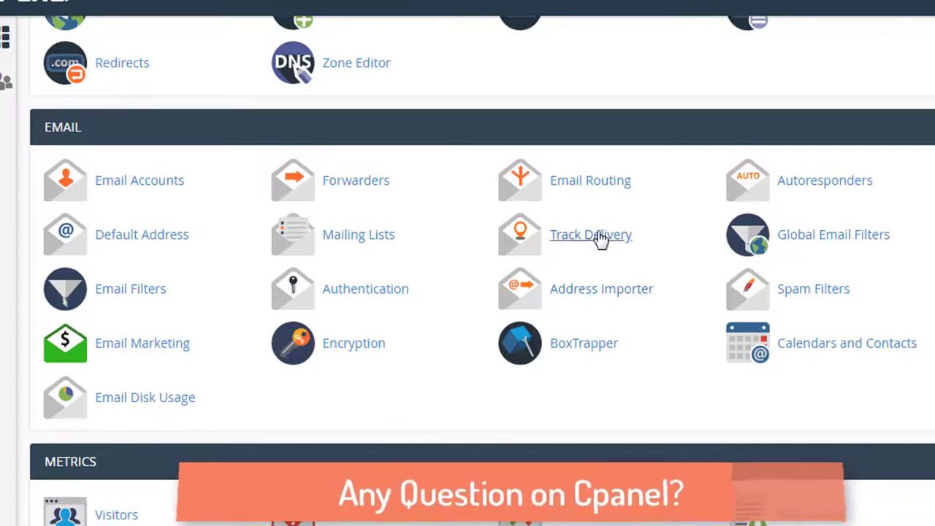
Open the Track Delivery page, examine the email delivery failure records, and return to the cPanel home page
left_click(612, 272)
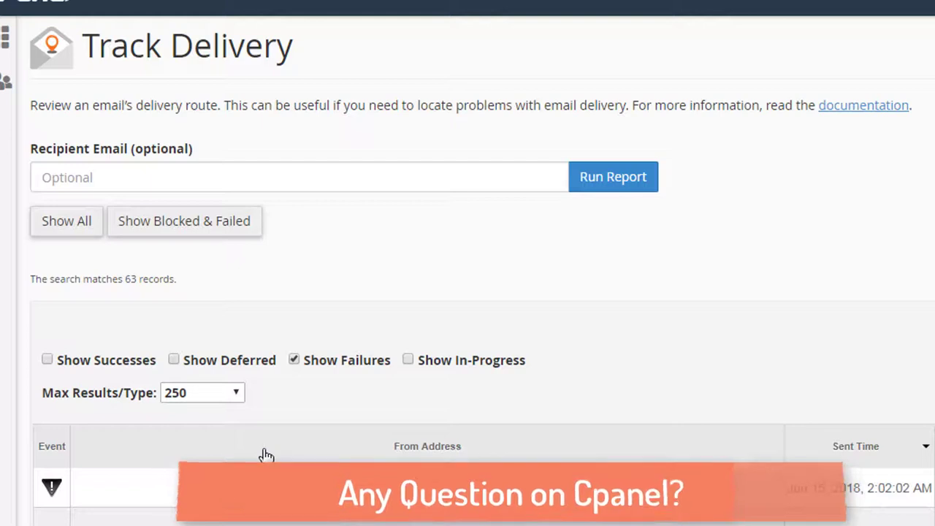
scroll(132, 511, "down", 3)
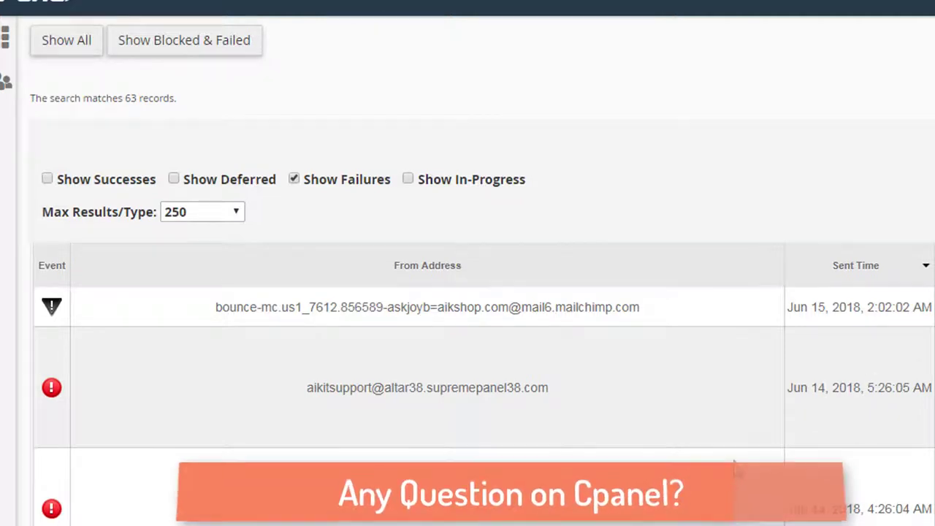
scroll(840, 365, "up", 3)
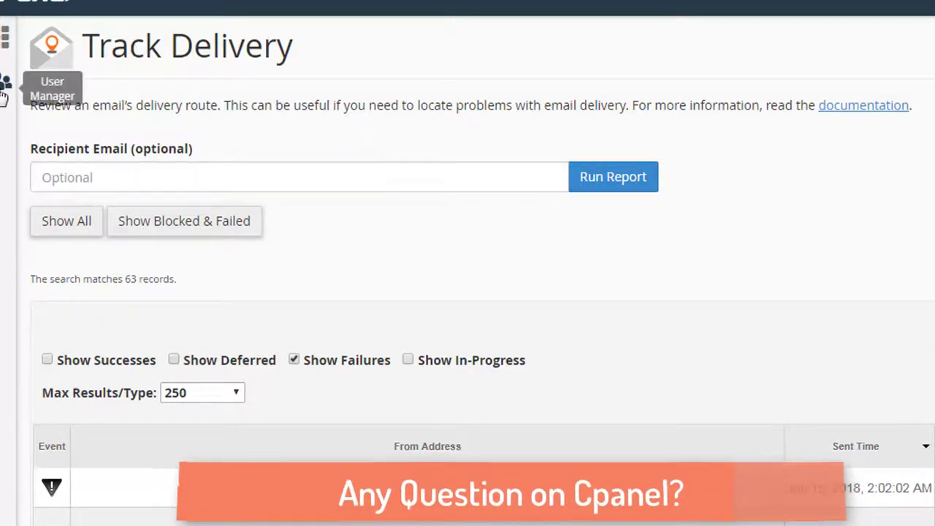
left_click(22, 66)
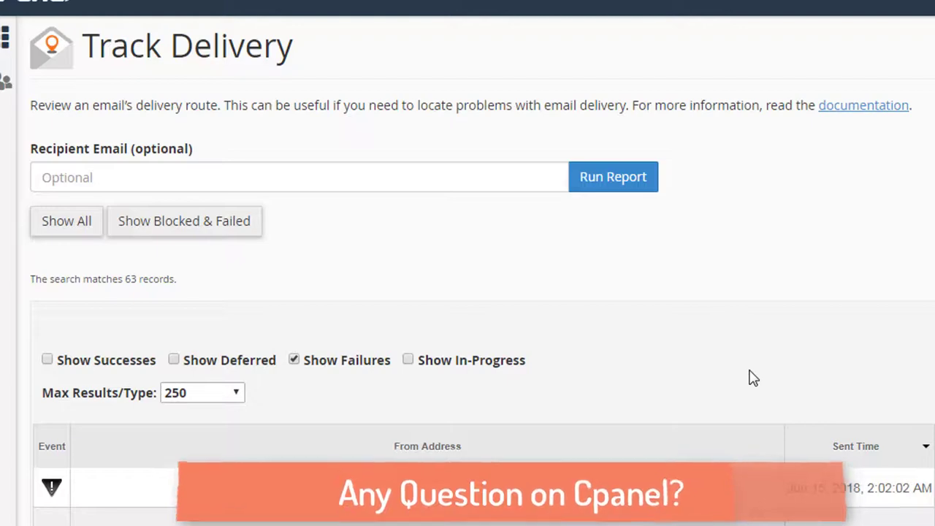
Look over the Email and Metrics tools on the cPanel home page
scroll(752, 376, "down", 2)
scroll(753, 376, "down", 6)
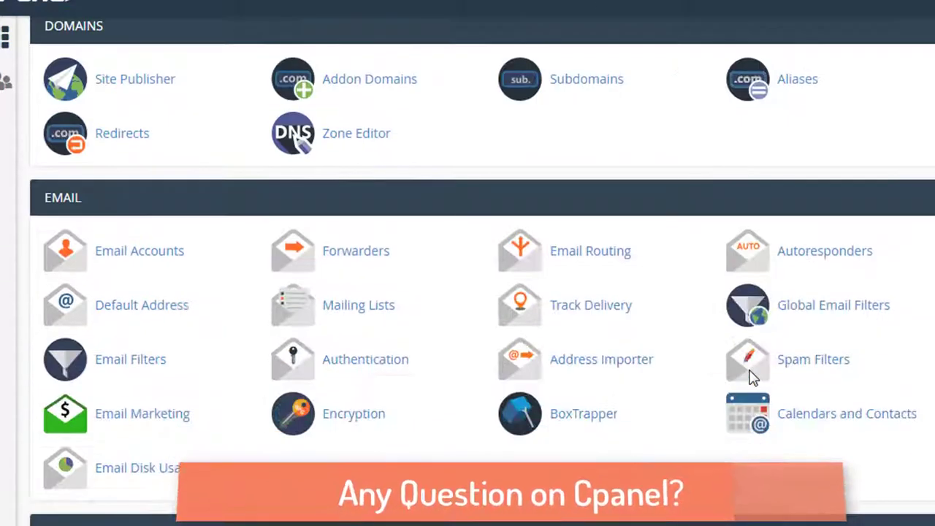
scroll(752, 376, "down", 3)
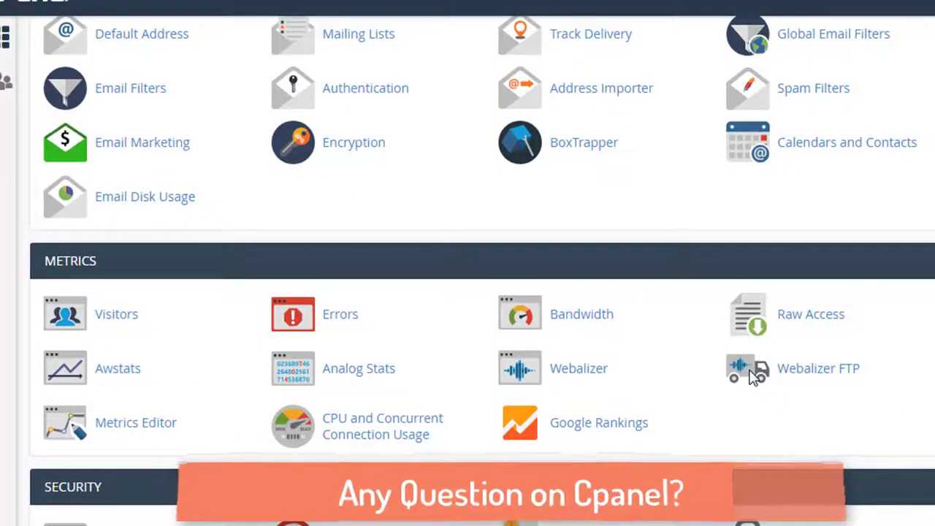
Look over the Security tools, open SSL/TLS Status, examine the domains' certificate status, and return to the cPanel home page
scroll(752, 376, "down", 2)
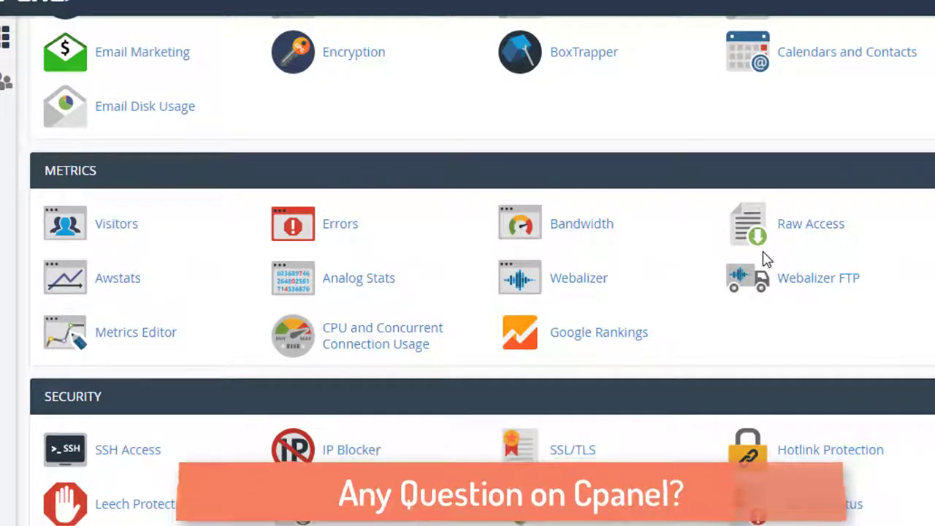
scroll(766, 259, "down", 2)
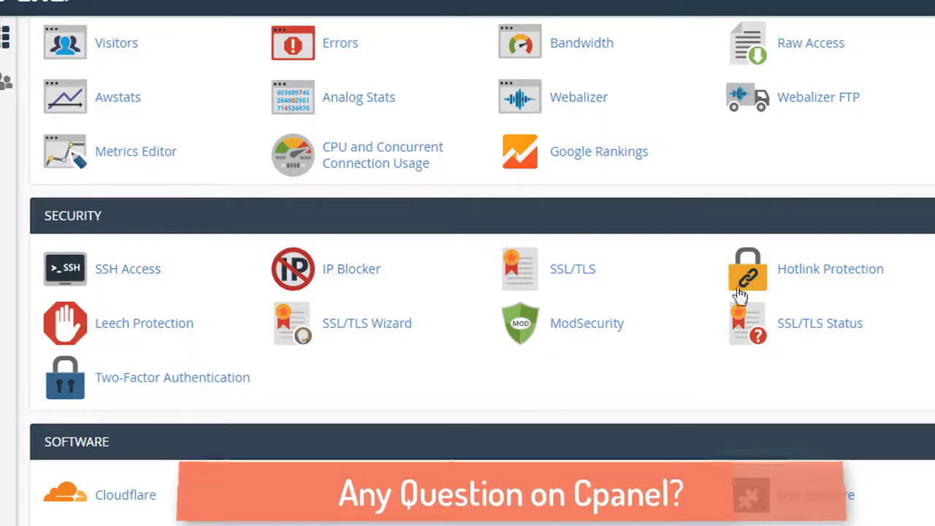
left_click(818, 329)
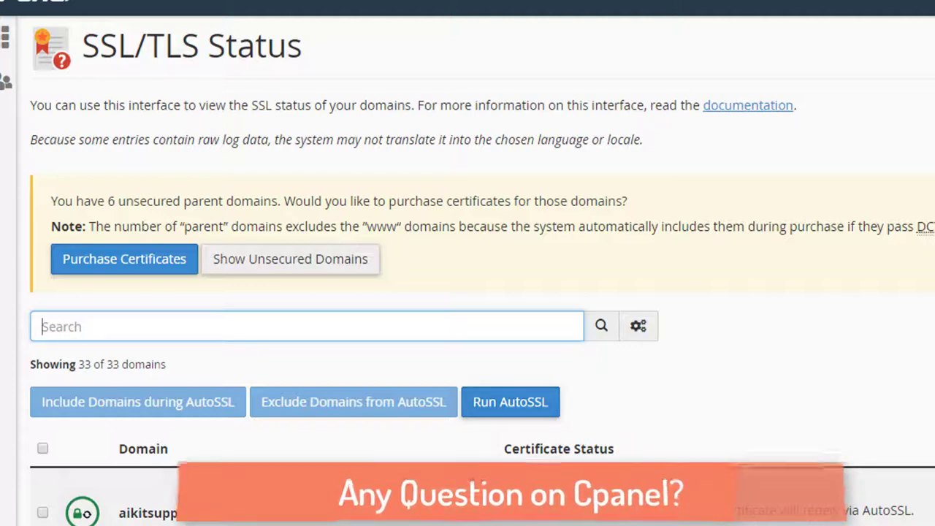
scroll(468, 292, "down", 2)
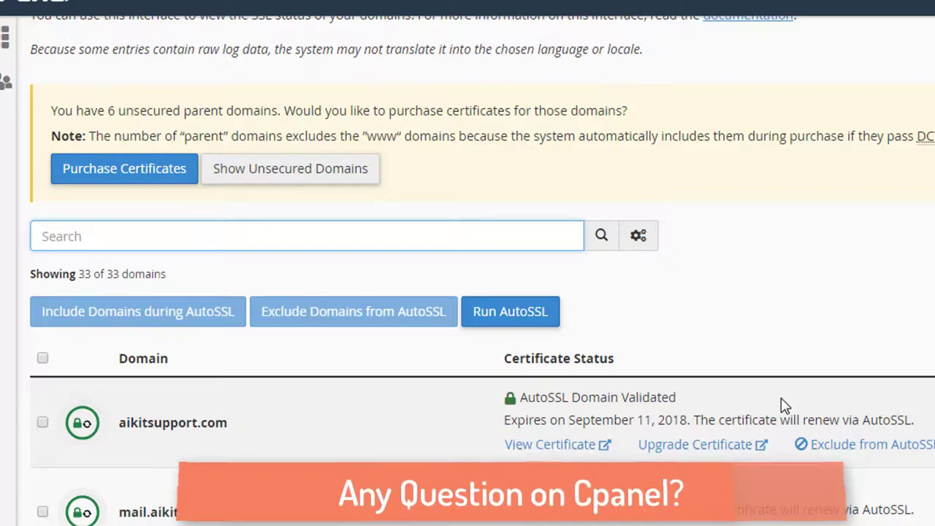
scroll(710, 358, "up", 2)
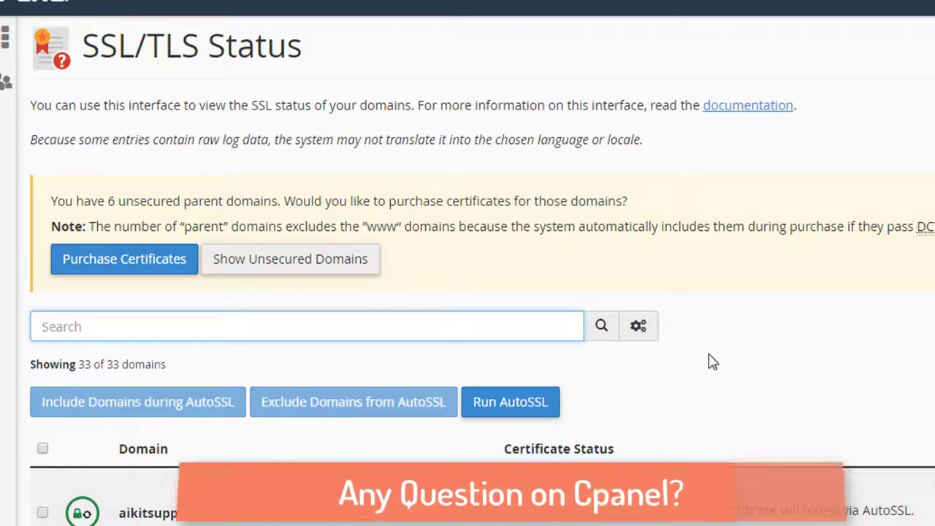
left_click(29, 52)
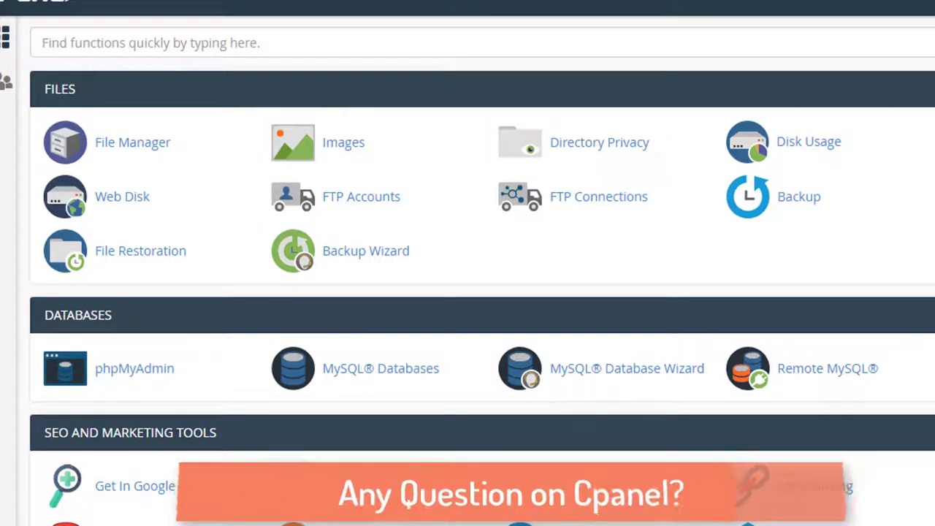
Look over the Security, Software, Advanced and Preferences sections on the cPanel home page, down to the Softaculous Apps Installer
scroll(931, 427, "down", 4)
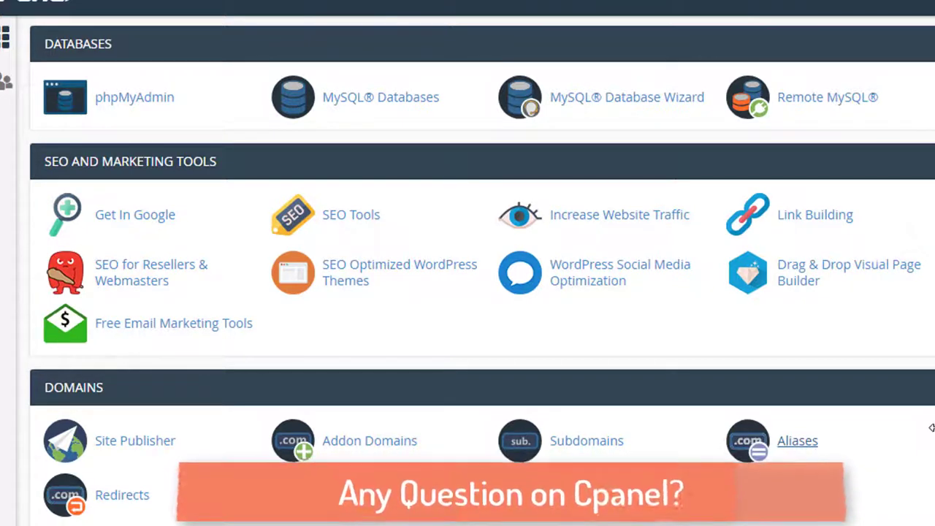
scroll(931, 427, "down", 1)
scroll(912, 439, "down", 13)
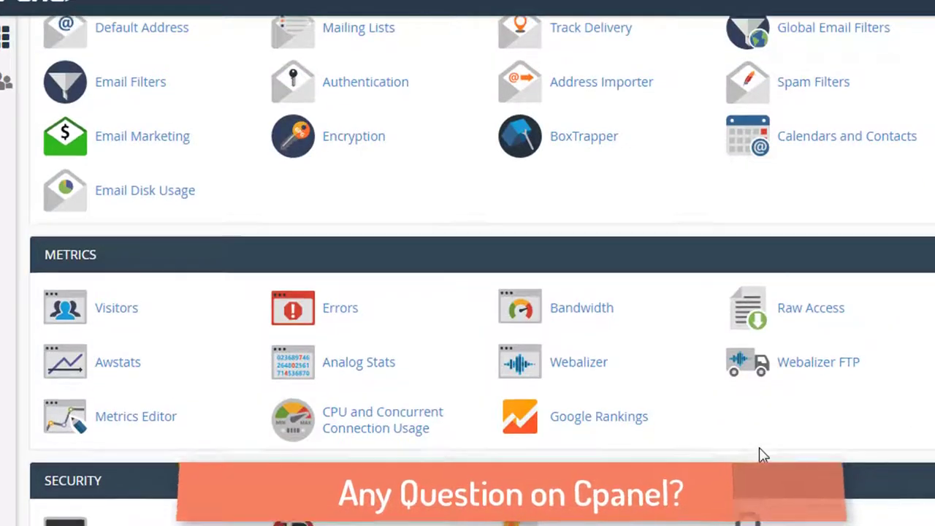
scroll(758, 452, "down", 1)
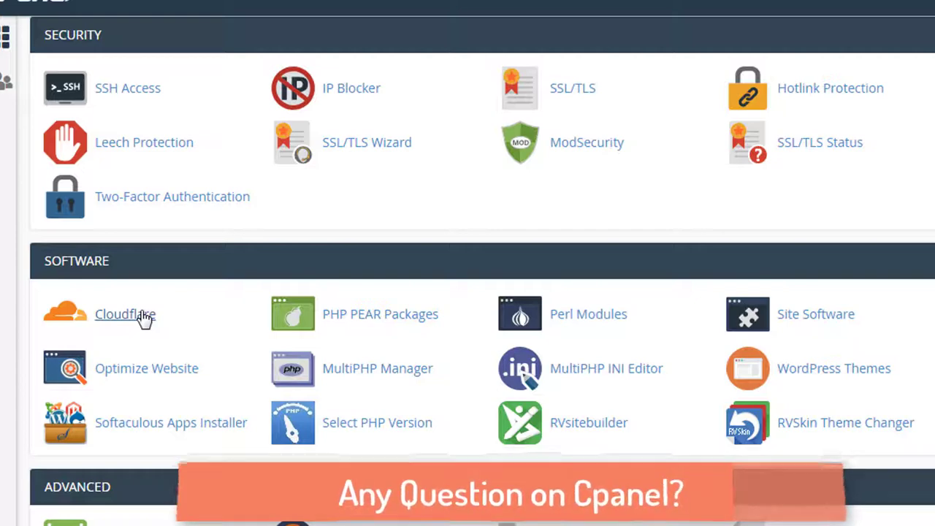
scroll(246, 392, "down", 3)
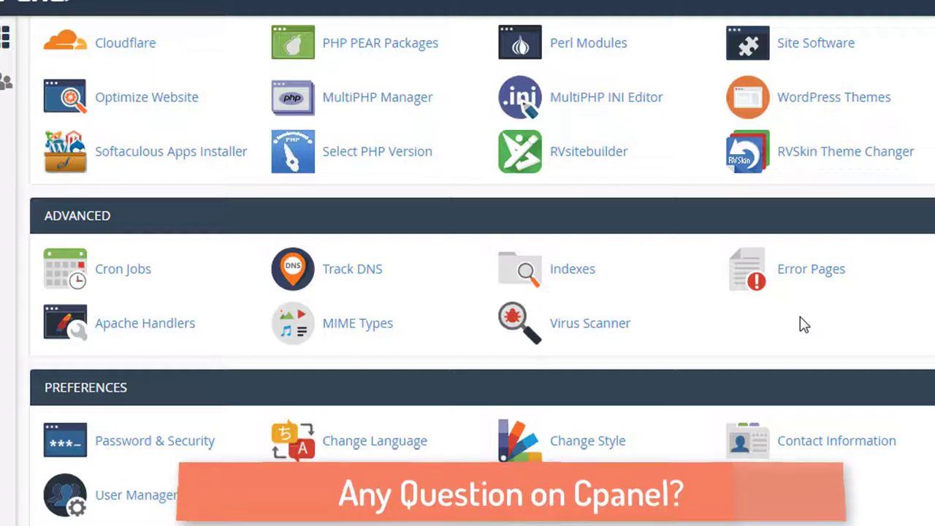
scroll(802, 324, "down", 3)
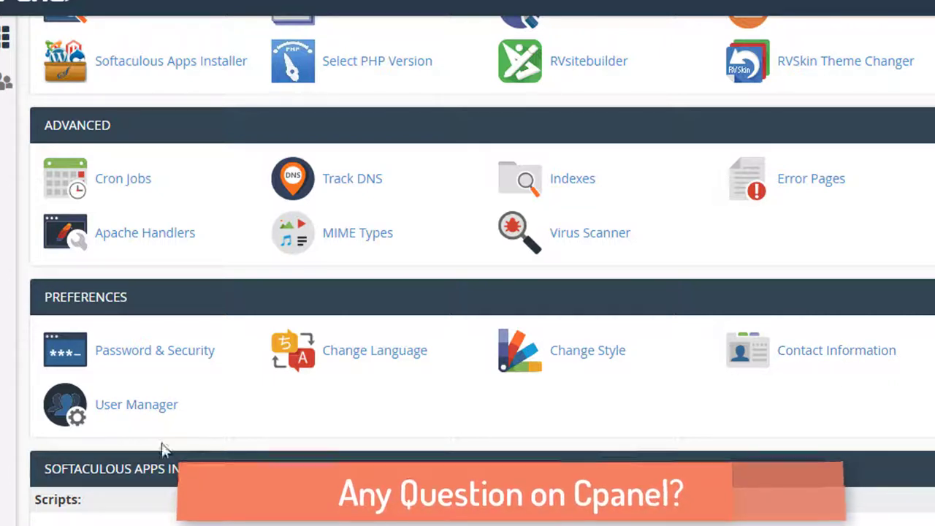
scroll(553, 409, "down", 3)
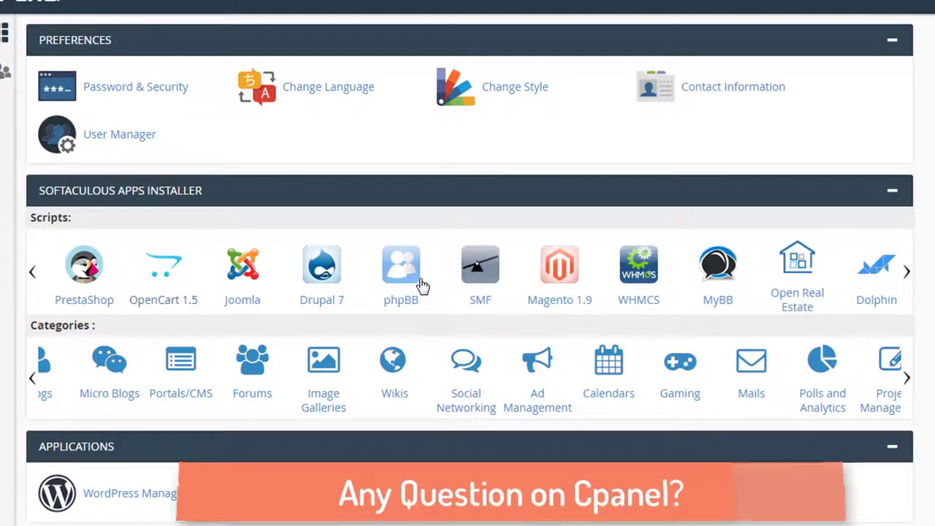
Show the first Softaculous scripts, open the Social Networking category, and examine Dolphin's version and rating
left_click(32, 272)
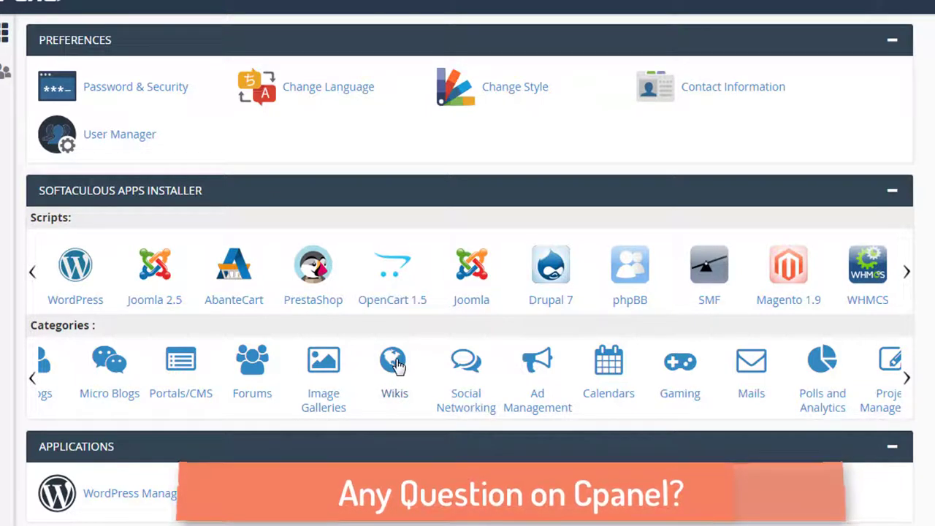
left_click(467, 363)
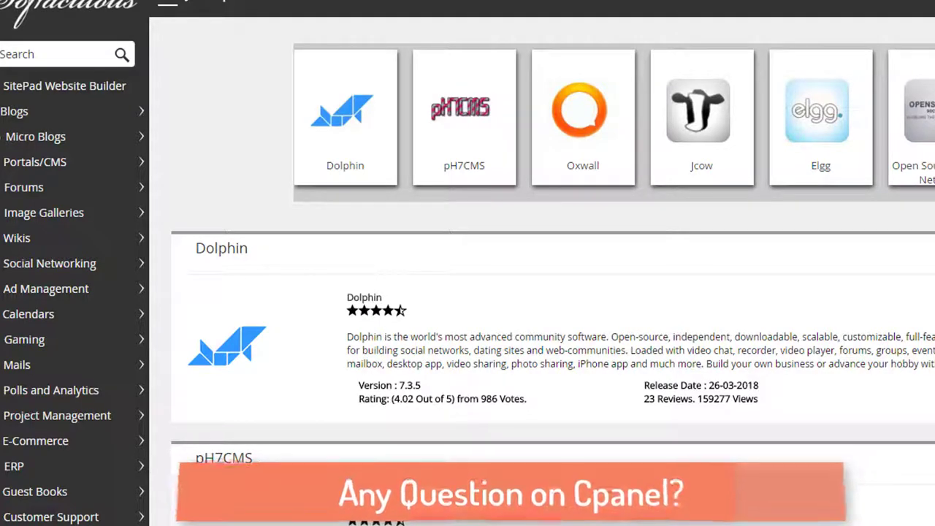
scroll(714, 450, "down", 3)
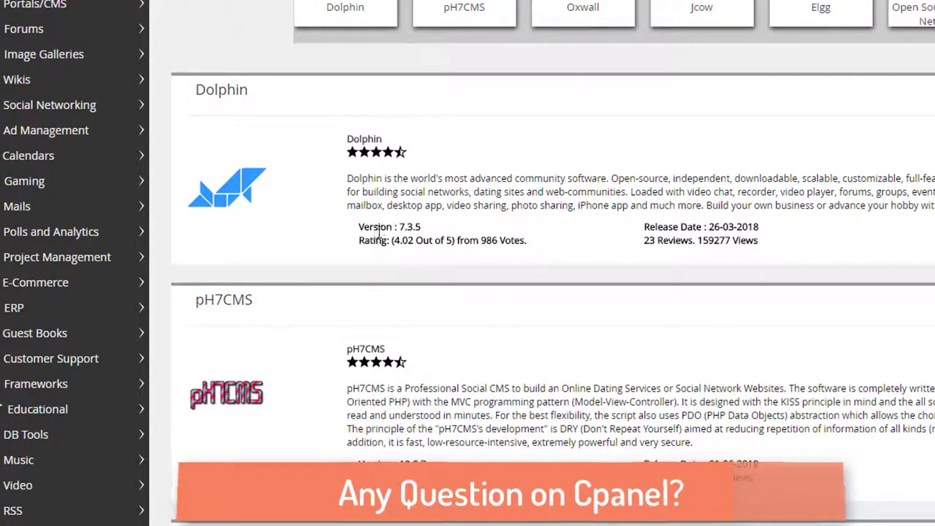
left_click_drag(380, 228, 421, 228)
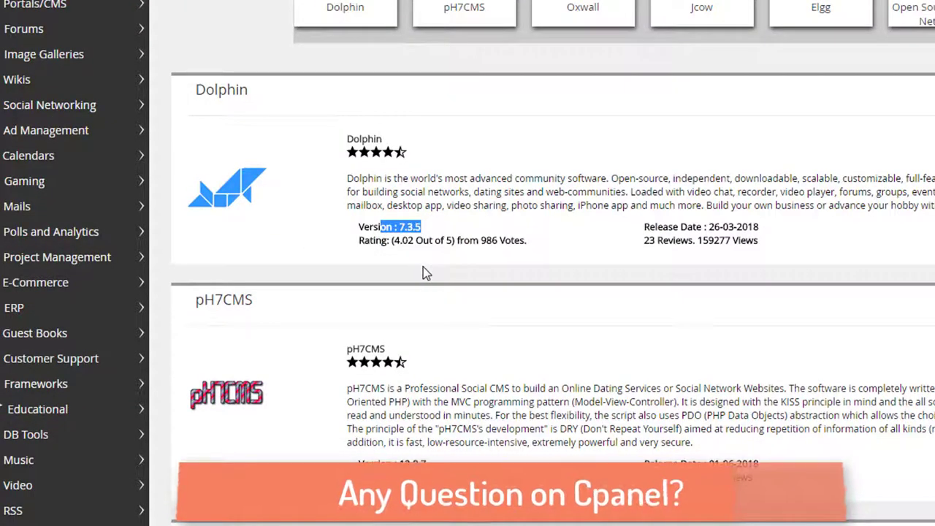
left_click(379, 252)
left_click_drag(373, 241, 463, 253)
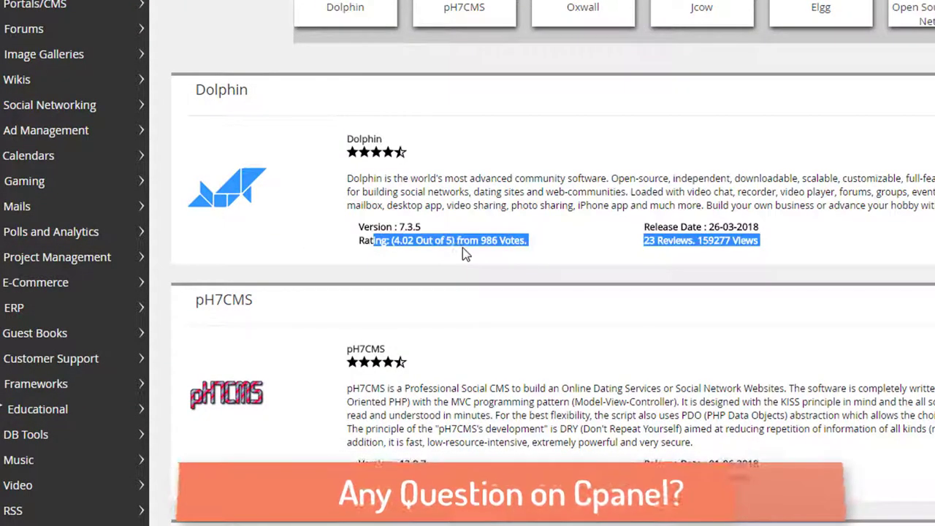
Look over the remaining Social Networking scripts and open the Blogs category in Softaculous
scroll(459, 360, "down", 3)
scroll(445, 373, "down", 6)
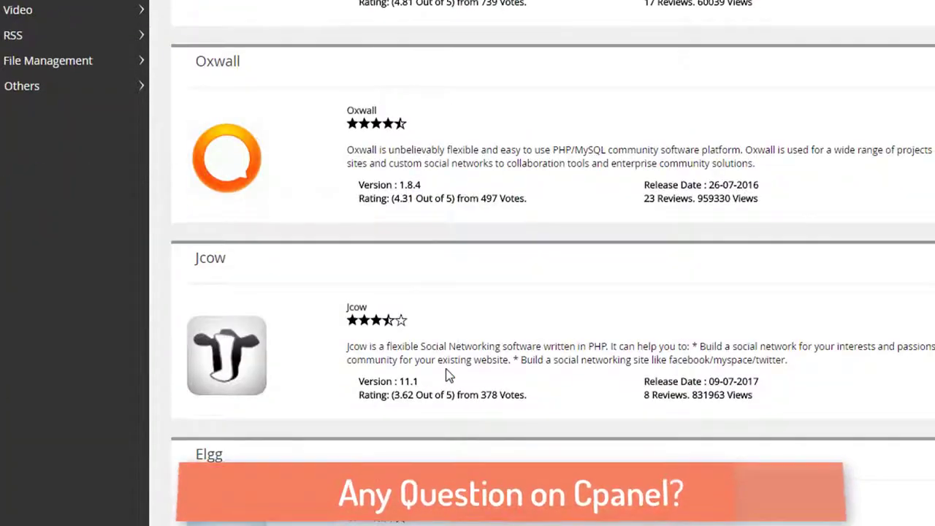
scroll(448, 376, "down", 2)
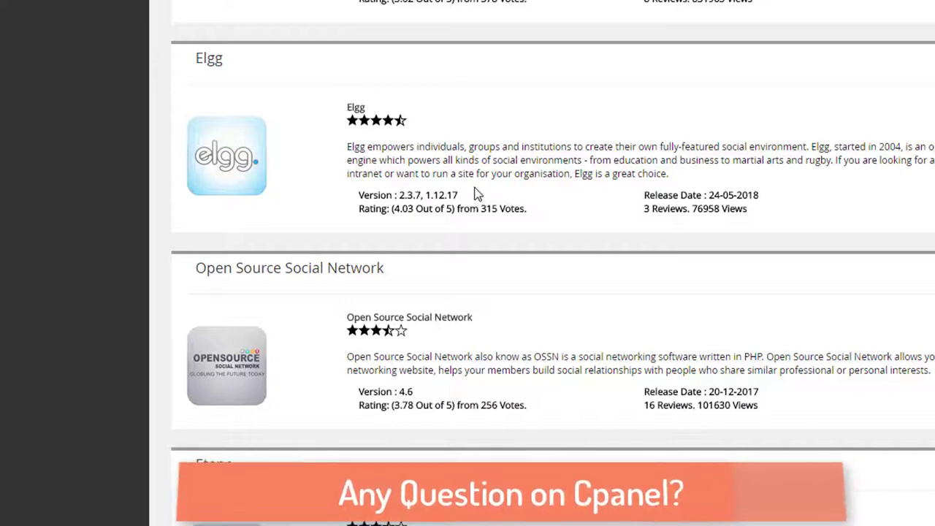
scroll(474, 193, "up", 14)
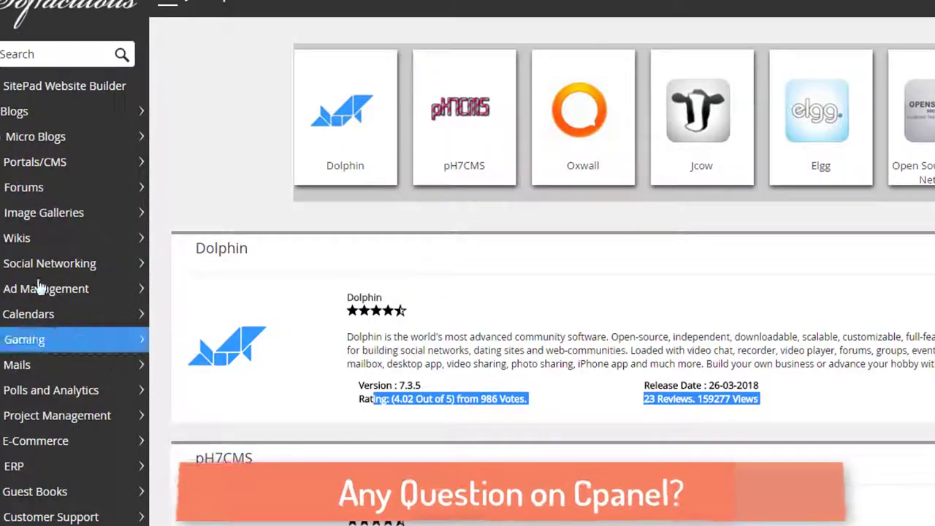
left_click(12, 117)
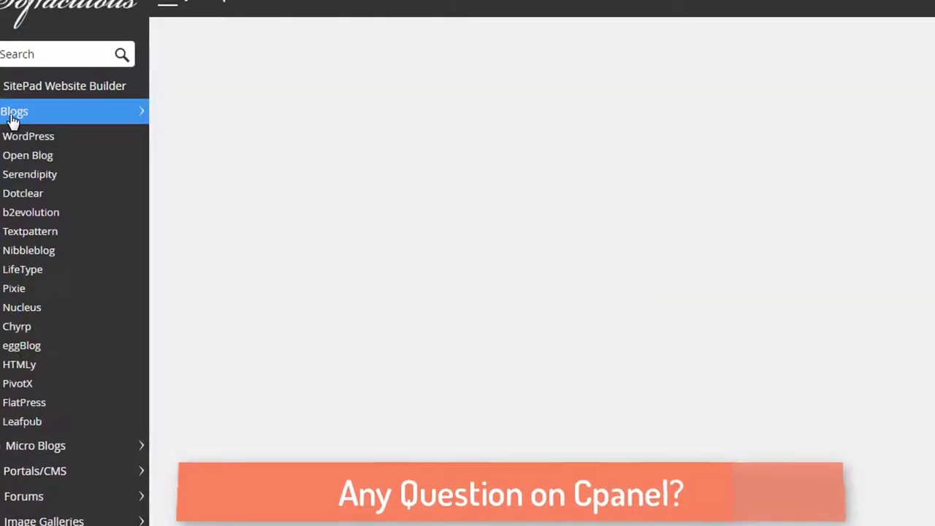